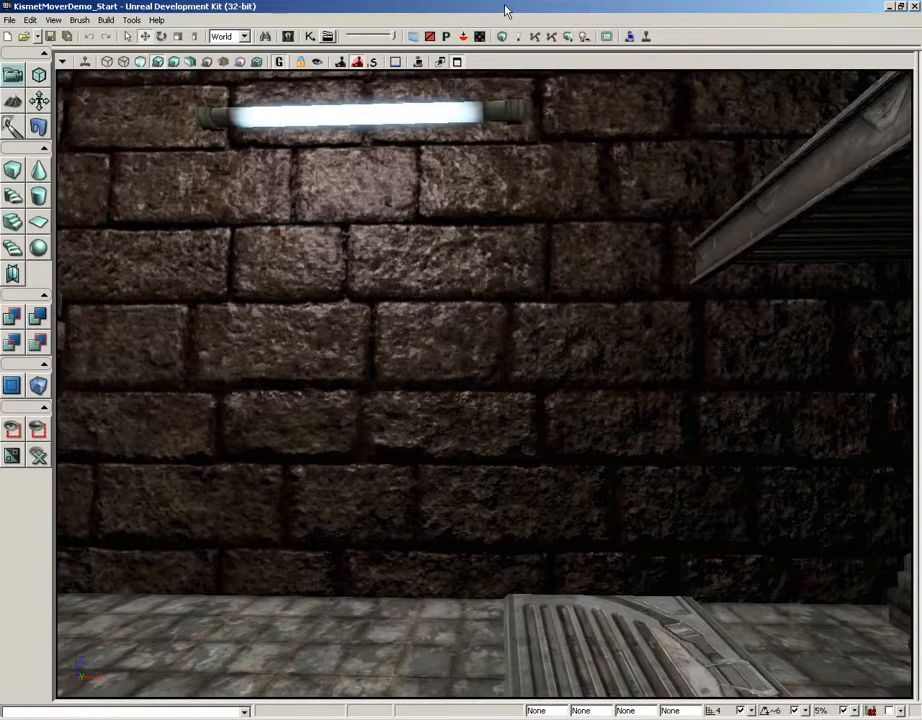
# In the Content Browser, inspect the wall_stone_blocks_normal texture's properties (1024x1024 DXT5, TA_Wrap)
pyautogui.click(288, 36)
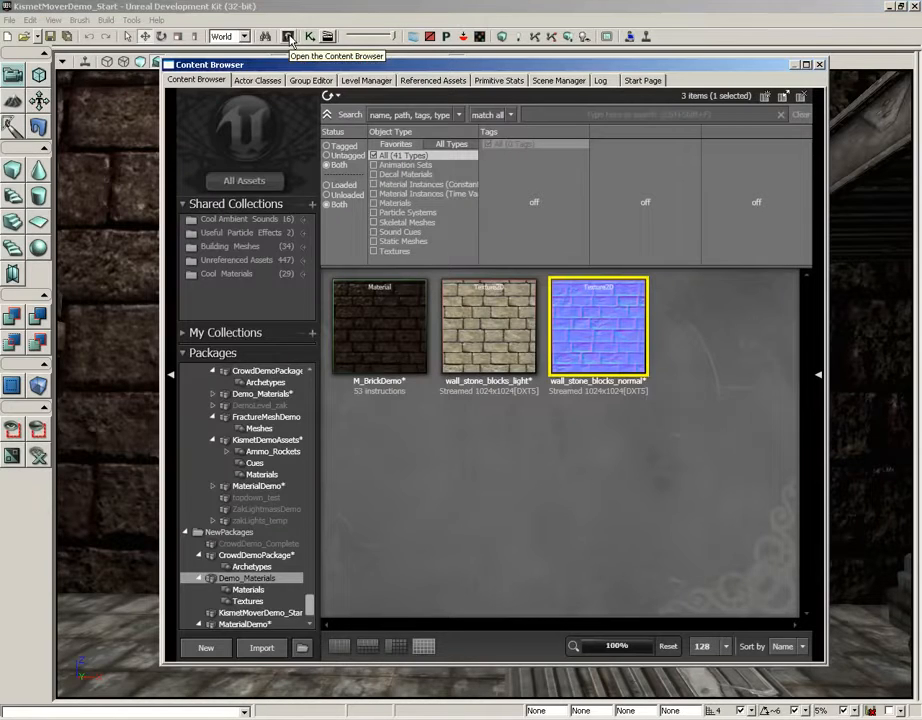
pyautogui.doubleClick(610, 333)
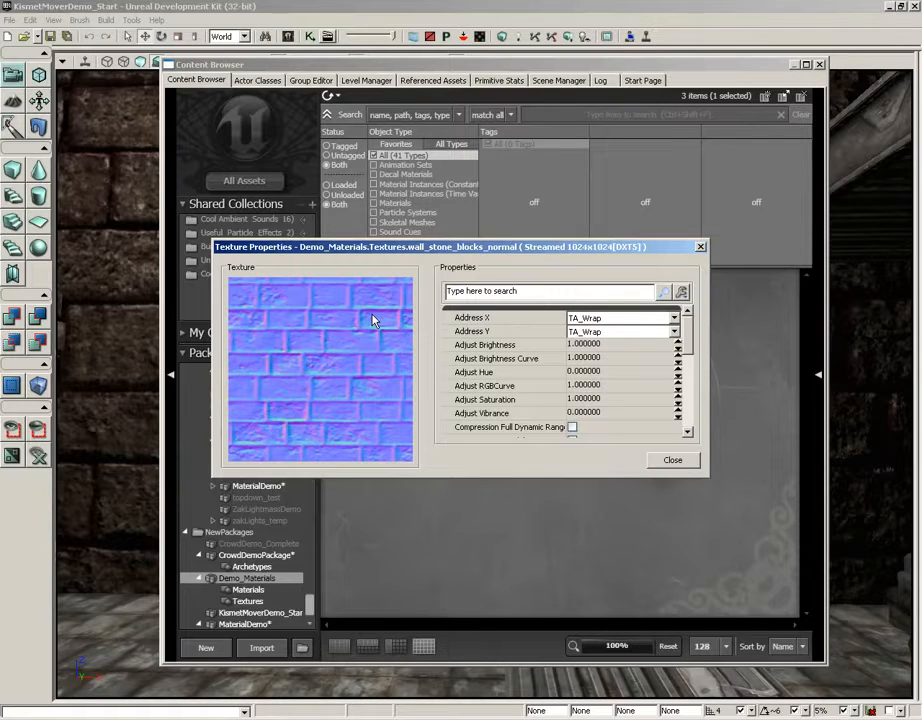
pyautogui.click(700, 247)
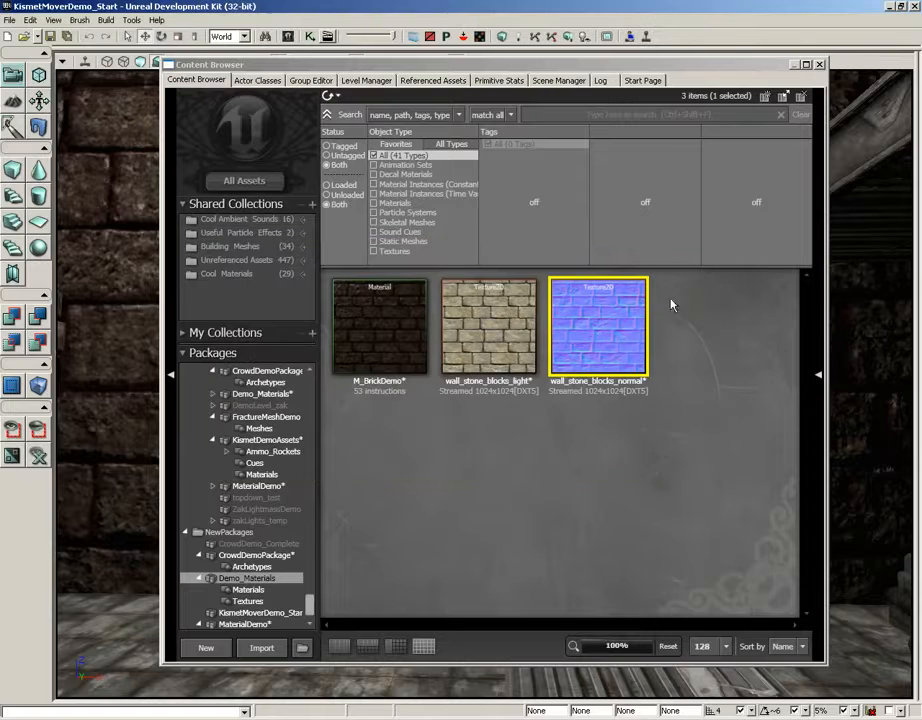
# Open M_BrickDemo in the Material Editor and add a BumpOffset node (Height Ratio 0.05, Reference Plane 0.5)
pyautogui.doubleClick(369, 320)
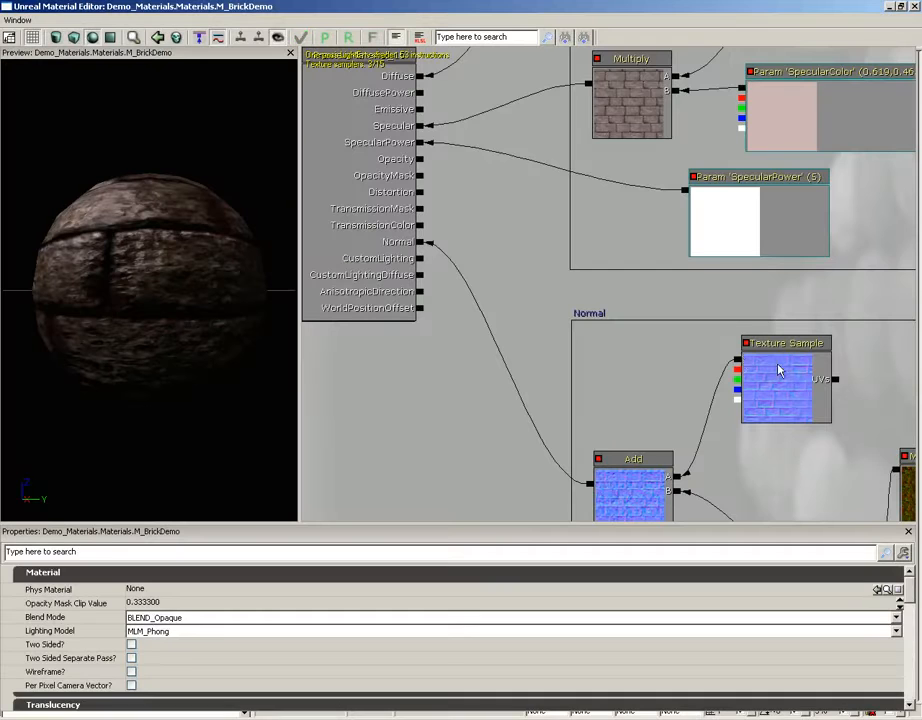
pyautogui.moveTo(778, 366); pyautogui.dragTo(560, 315)
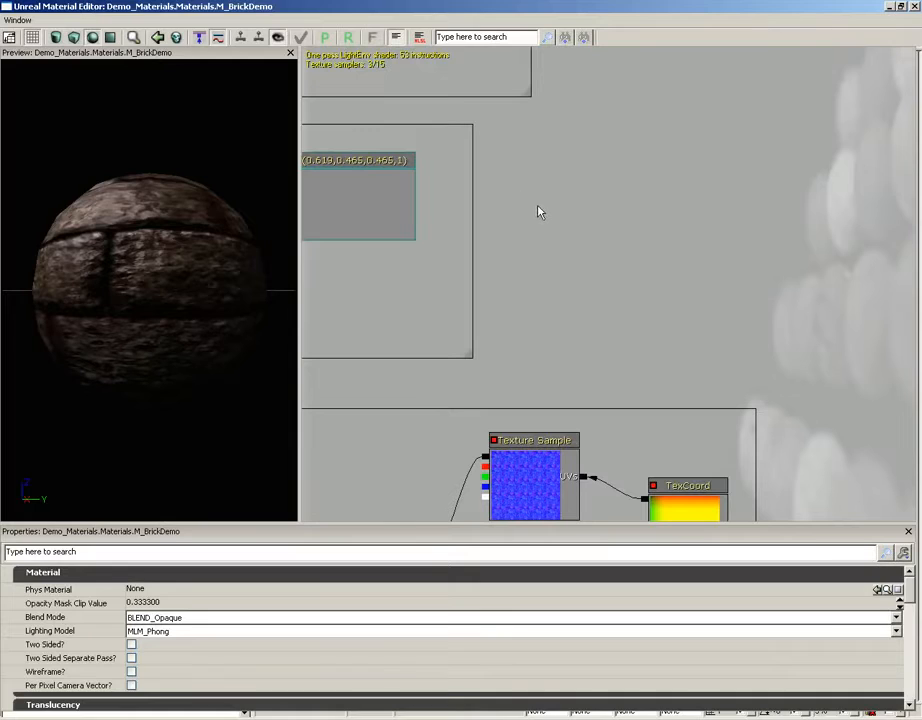
pyautogui.rightClick(557, 167)
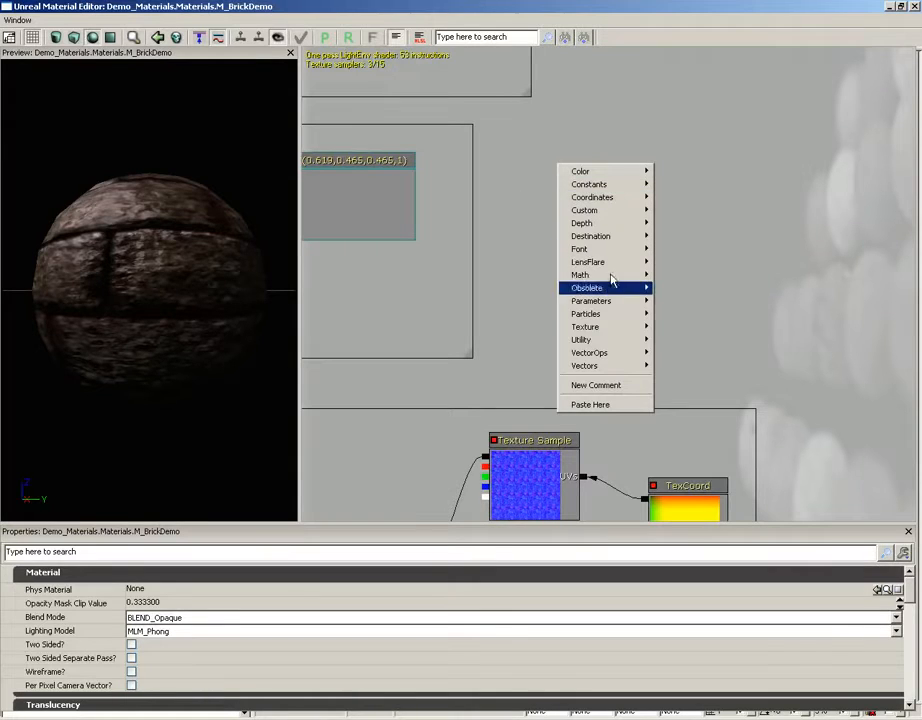
pyautogui.moveTo(610, 344)
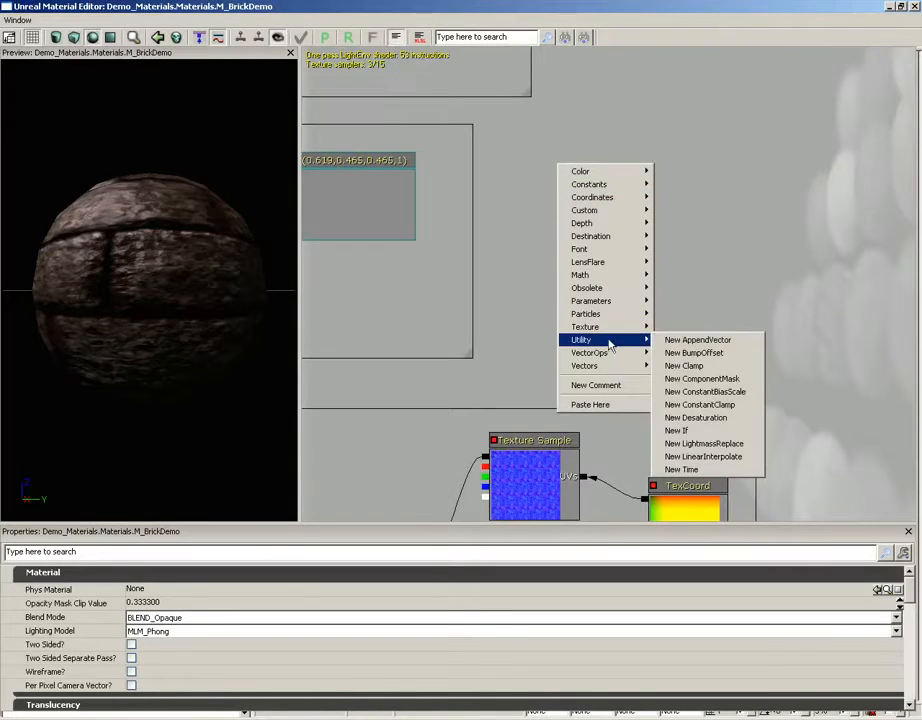
pyautogui.click(690, 354)
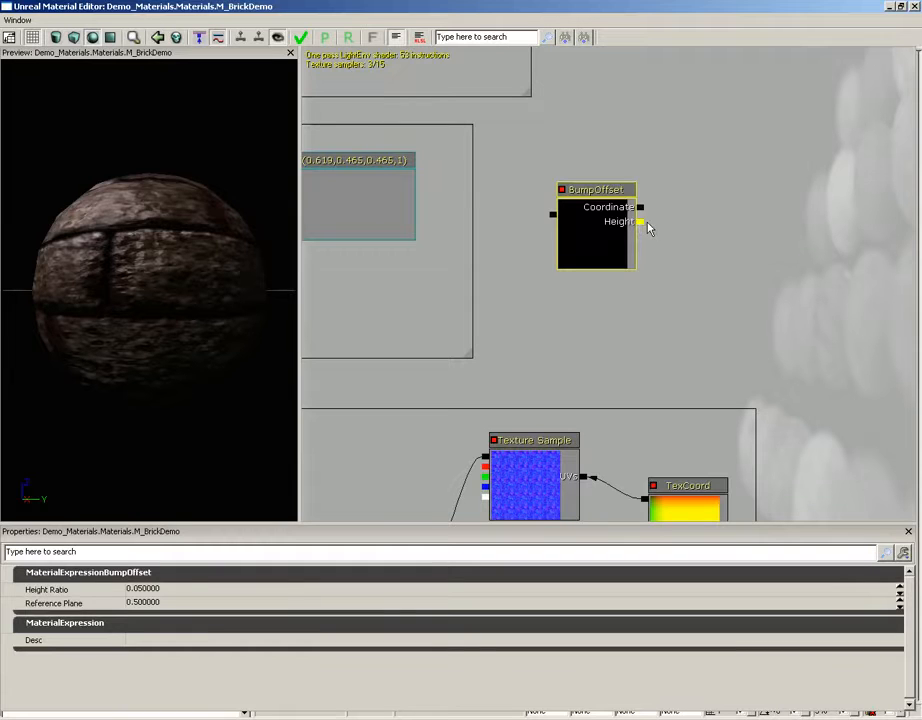
# Duplicate the wall_stone_blocks_normal Texture Sample with Ctrl+W and wire its alpha into BumpOffset's Height
pyautogui.moveTo(562, 294); pyautogui.dragTo(767, 167)
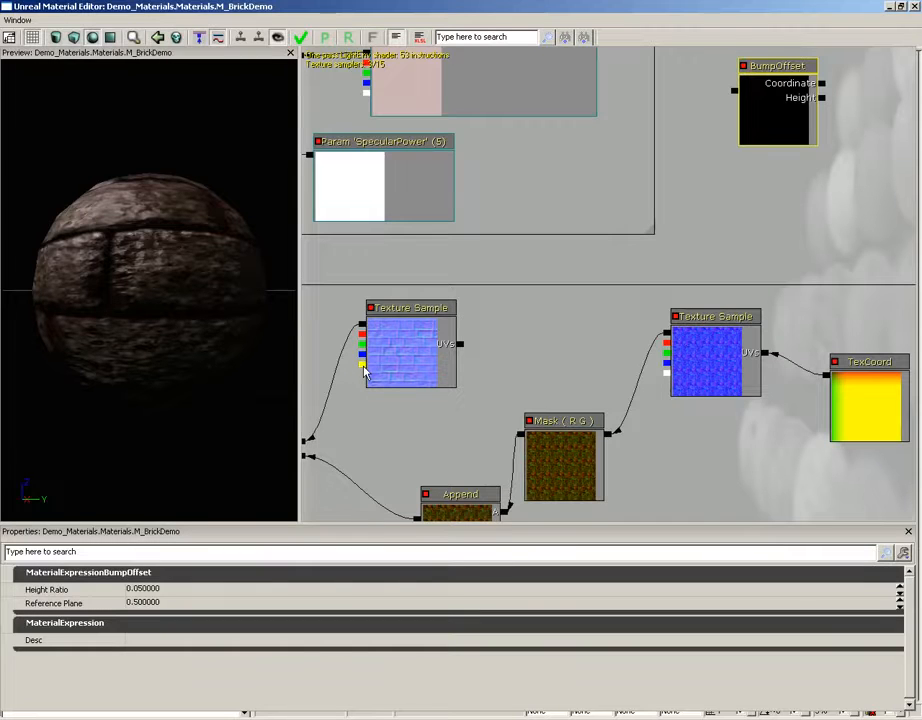
pyautogui.moveTo(365, 372); pyautogui.dragTo(576, 230)
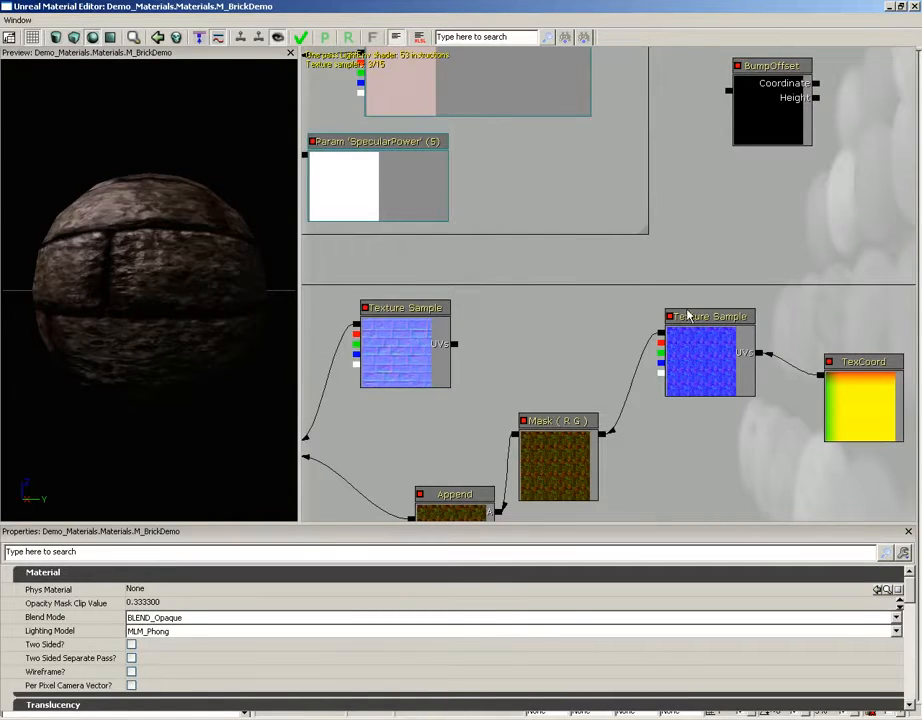
pyautogui.click(416, 368)
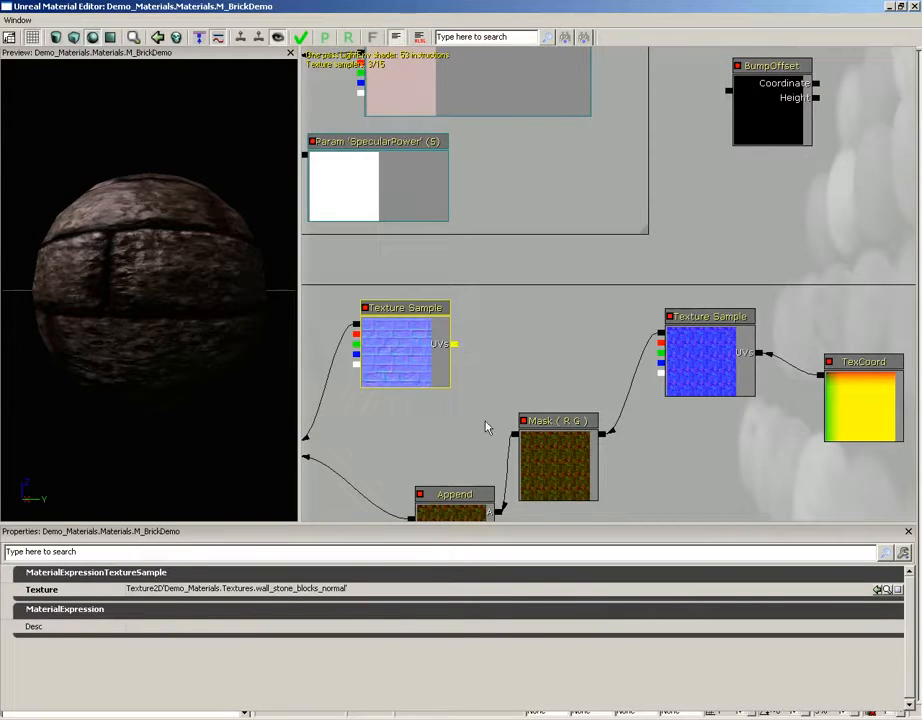
pyautogui.hotkey('ctrl', 'w')
pyautogui.keyDown('ctrl'); pyautogui.moveTo(405, 366); pyautogui.dragTo(798, 132); pyautogui.keyUp('ctrl')
pyautogui.moveTo(713, 185); pyautogui.dragTo(609, 304)
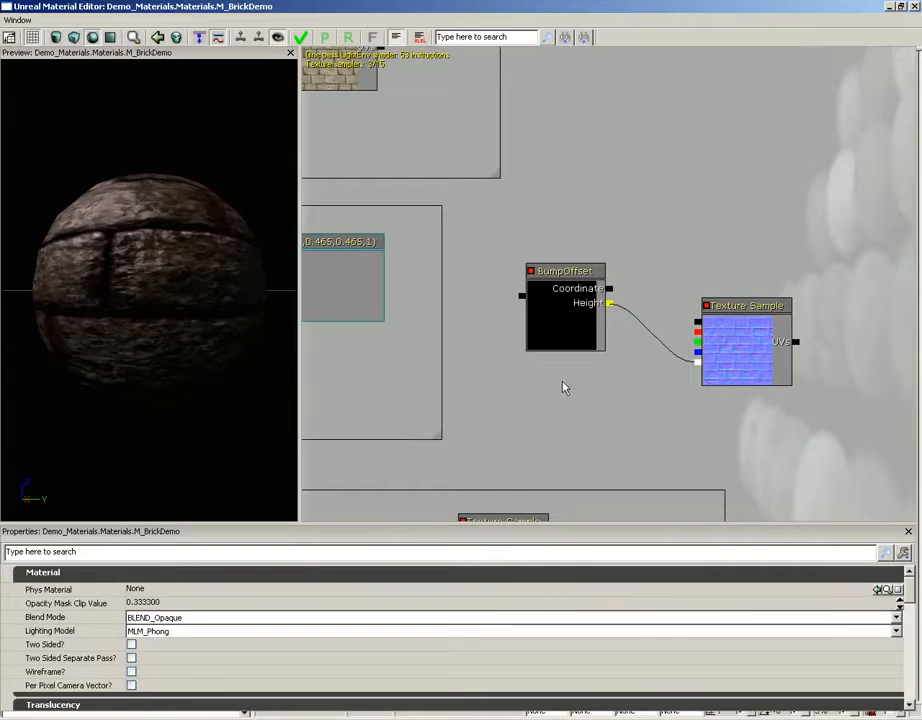
pyautogui.moveTo(547, 389); pyautogui.dragTo(661, 254)
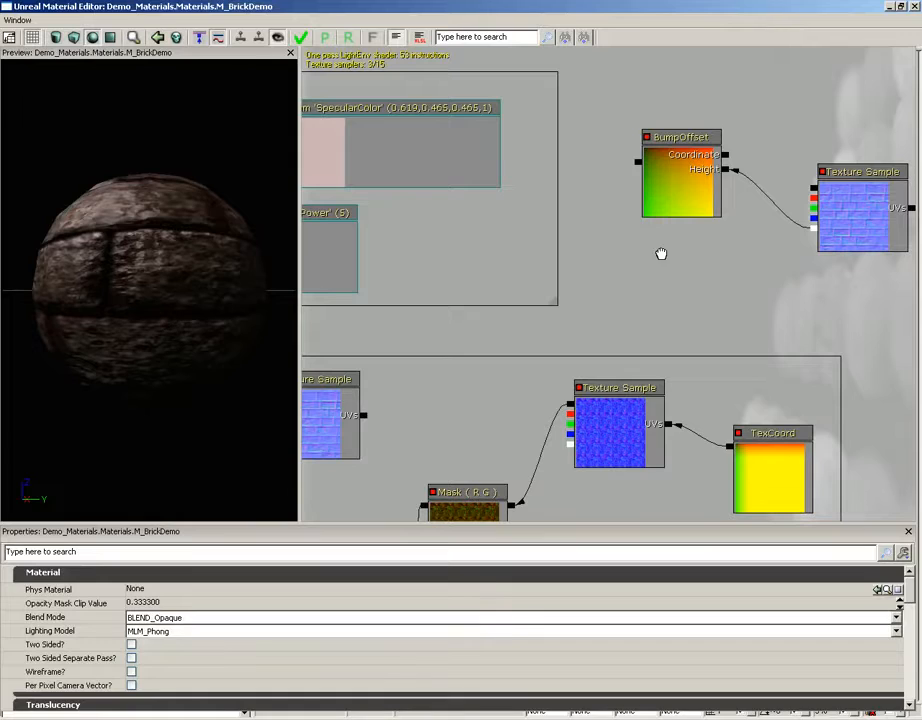
# Wire BumpOffset's output into the UVs of the stone diffuse and normal-map Texture Samples
pyautogui.click(690, 192)
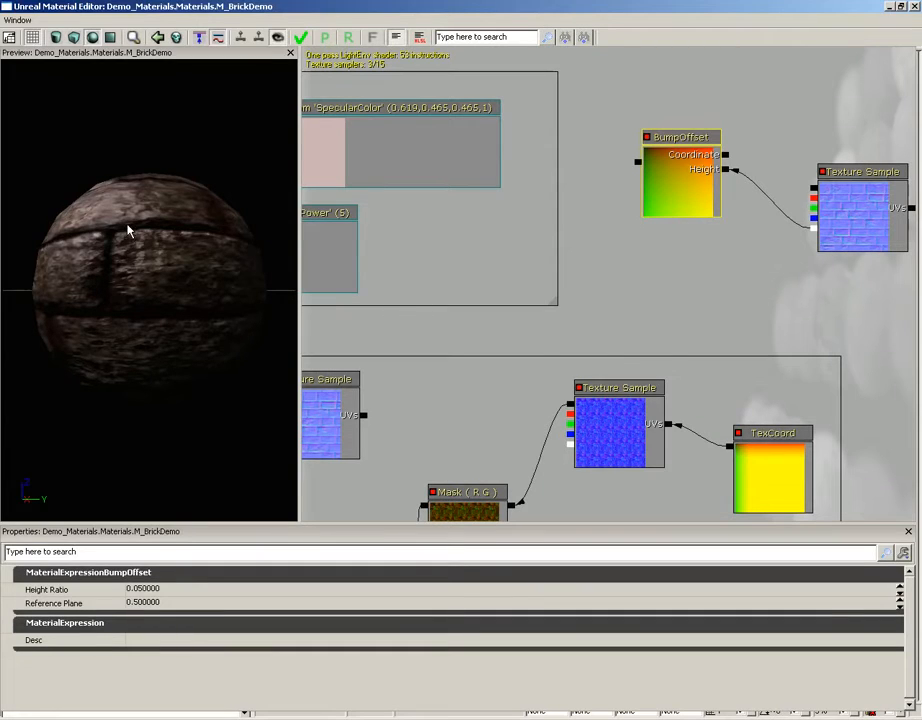
pyautogui.moveTo(702, 257); pyautogui.dragTo(772, 268)
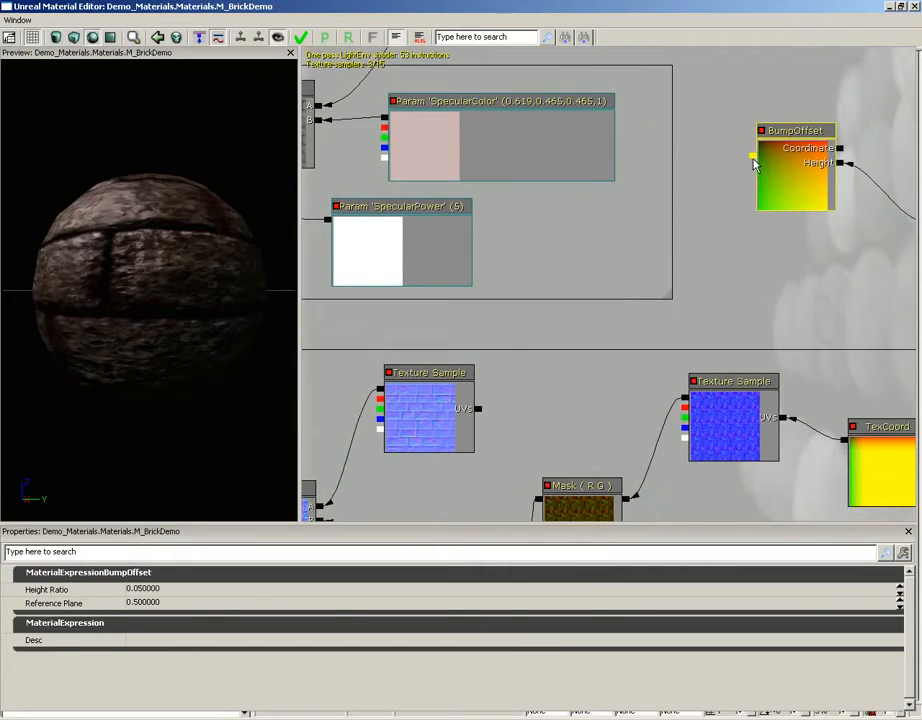
pyautogui.moveTo(749, 181); pyautogui.dragTo(615, 207)
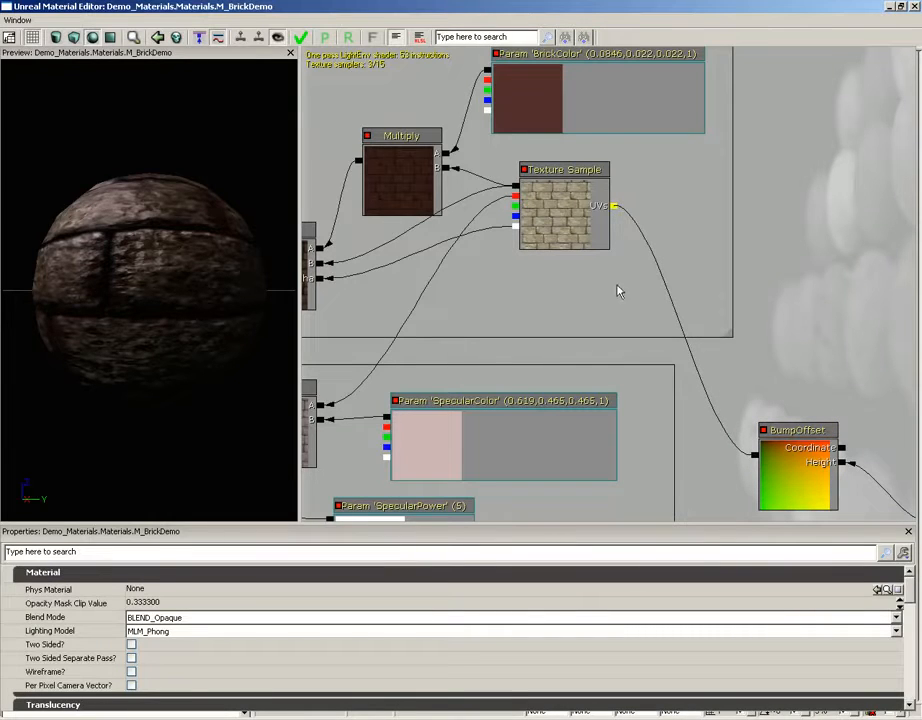
pyautogui.moveTo(617, 380); pyautogui.dragTo(620, 205)
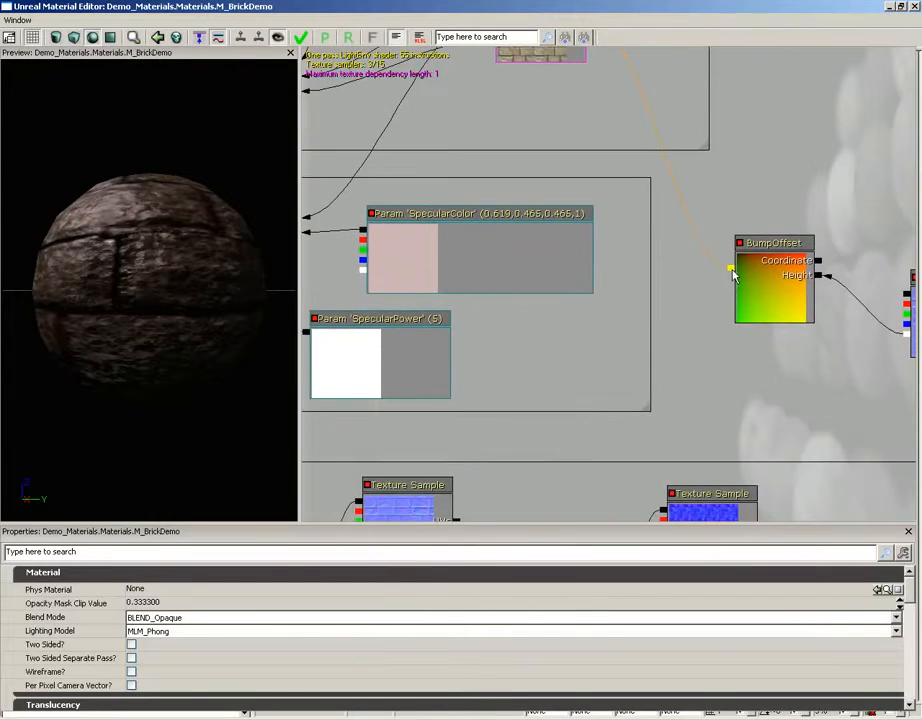
pyautogui.moveTo(731, 267); pyautogui.dragTo(458, 456)
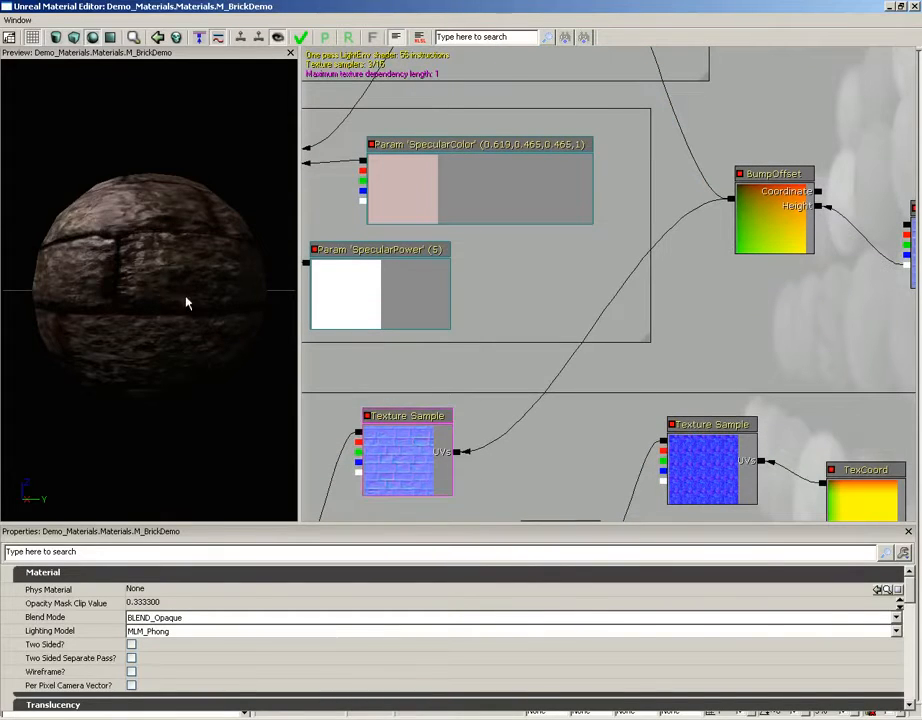
pyautogui.moveTo(186, 303); pyautogui.dragTo(221, 238)
# Lower the SpecularColor parameter's luminance to a reddish-brown 0.231, 0.136, 0.136
pyautogui.moveTo(384, 358); pyautogui.dragTo(510, 402)
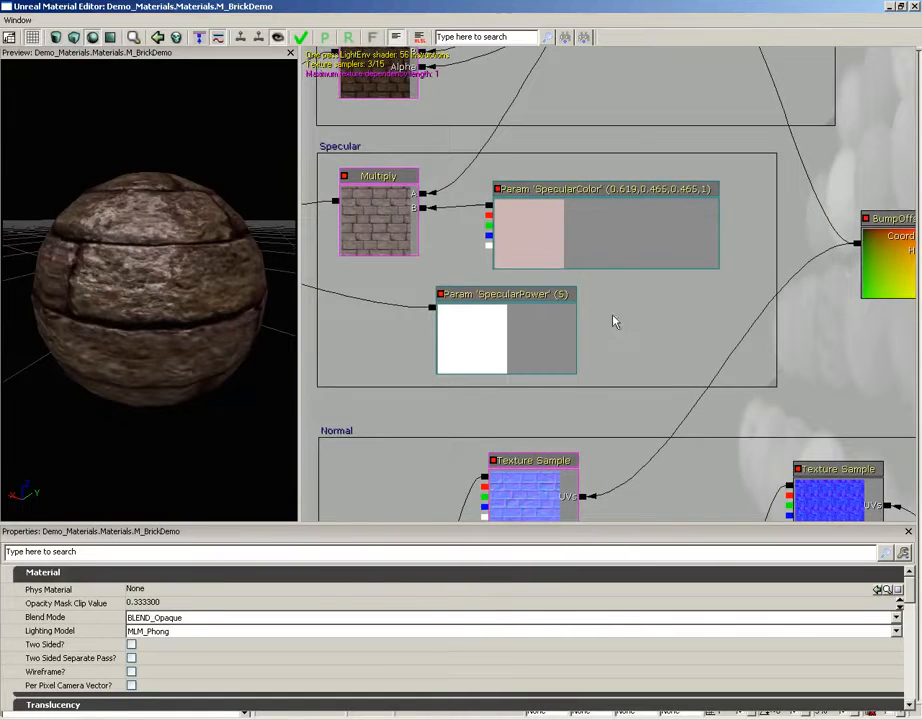
pyautogui.click(613, 254)
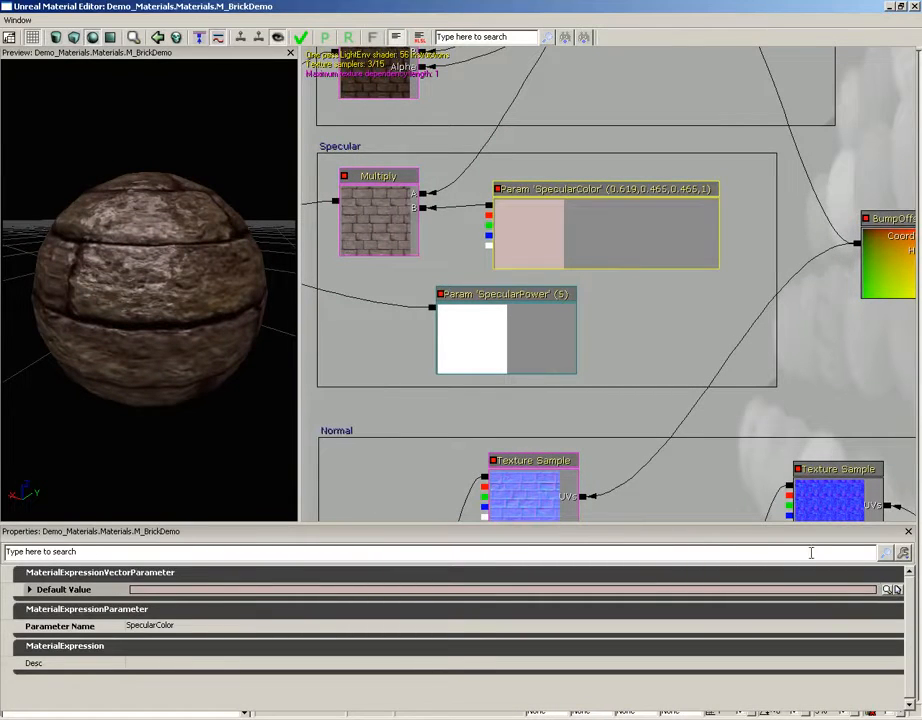
pyautogui.click(887, 590)
pyautogui.click(318, 114)
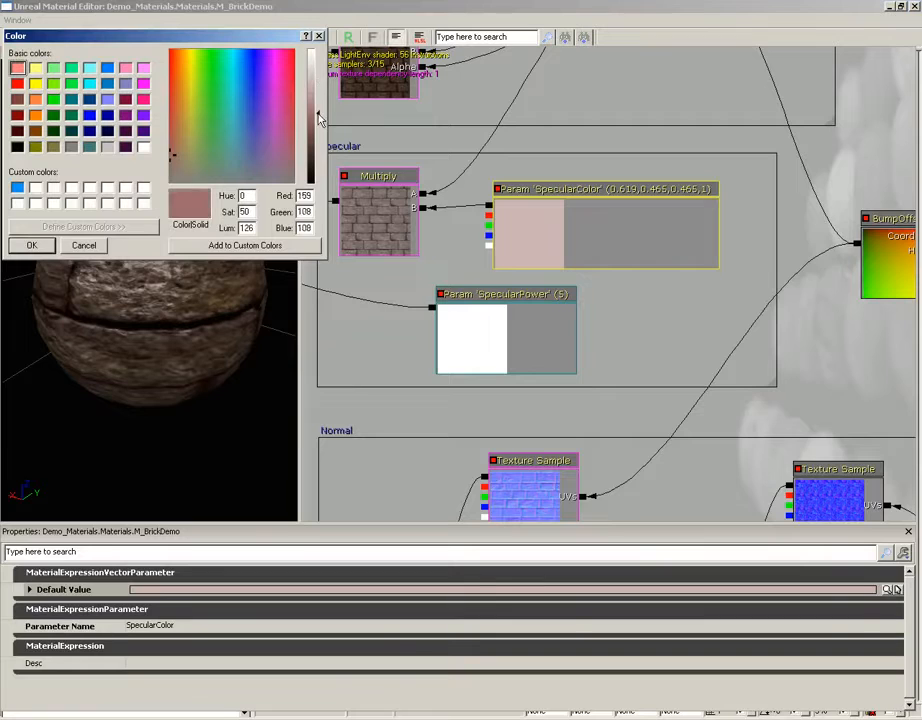
pyautogui.moveTo(318, 114); pyautogui.dragTo(318, 122)
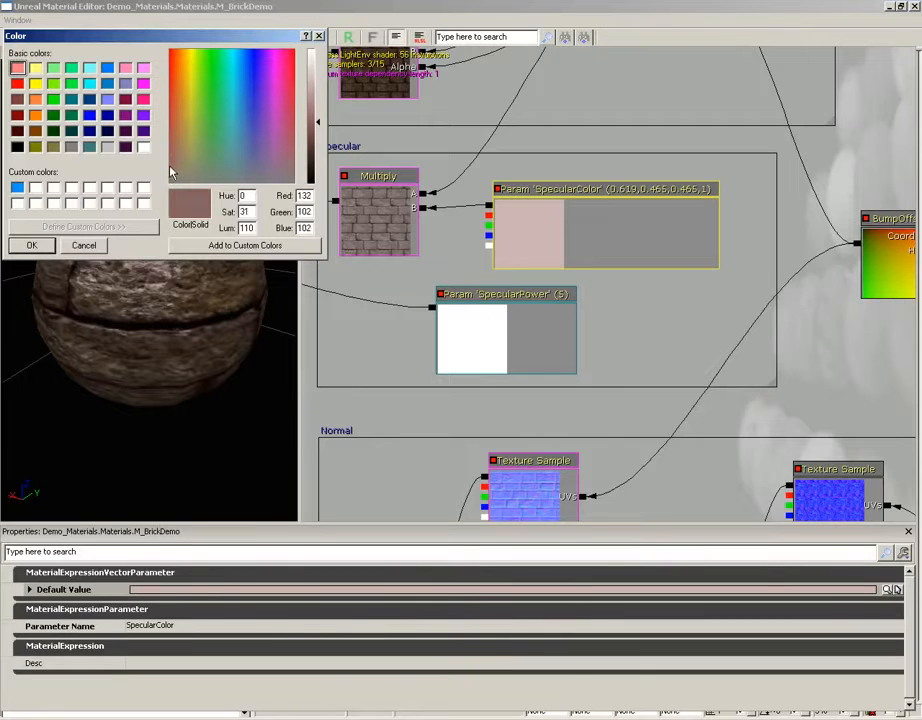
pyautogui.click(33, 245)
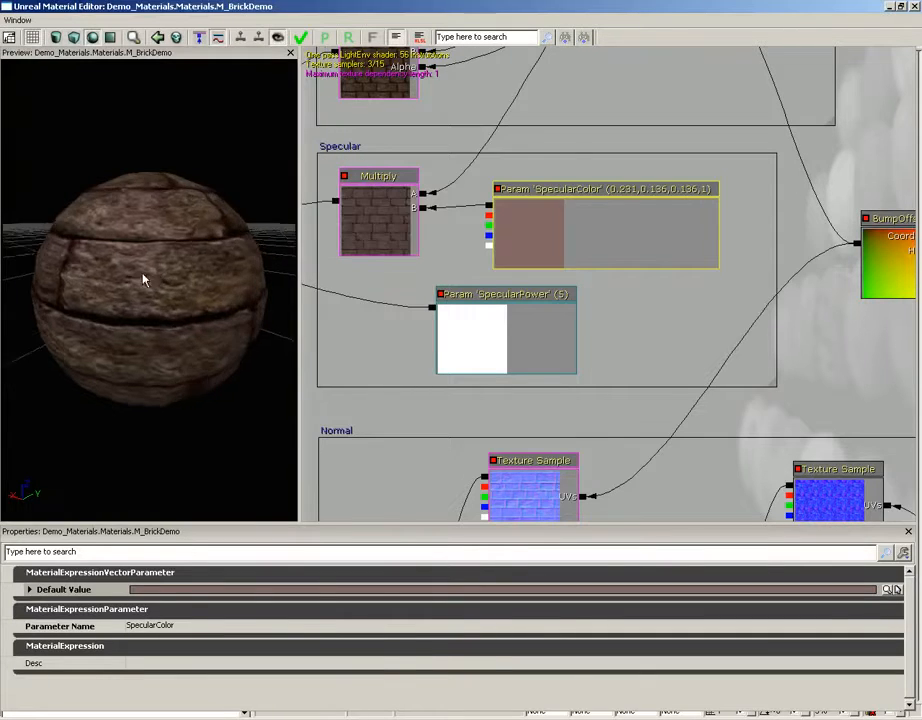
pyautogui.moveTo(145, 265); pyautogui.dragTo(206, 206)
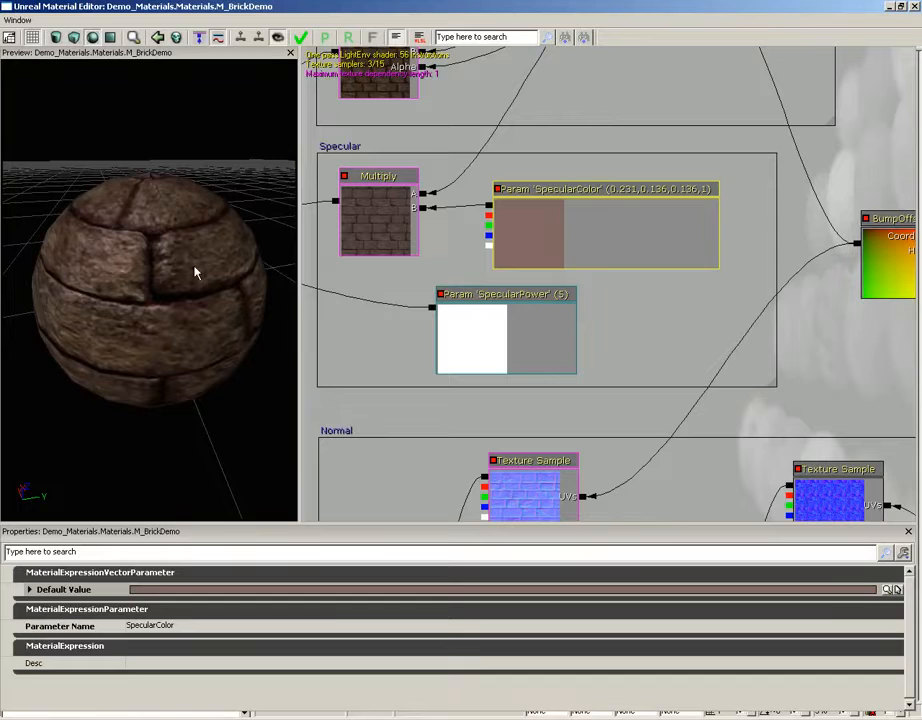
# Group BumpOffset and its height Texture Sample under a 'Bump Offset' comment, then apply the material
pyautogui.moveTo(708, 241); pyautogui.dragTo(403, 247)
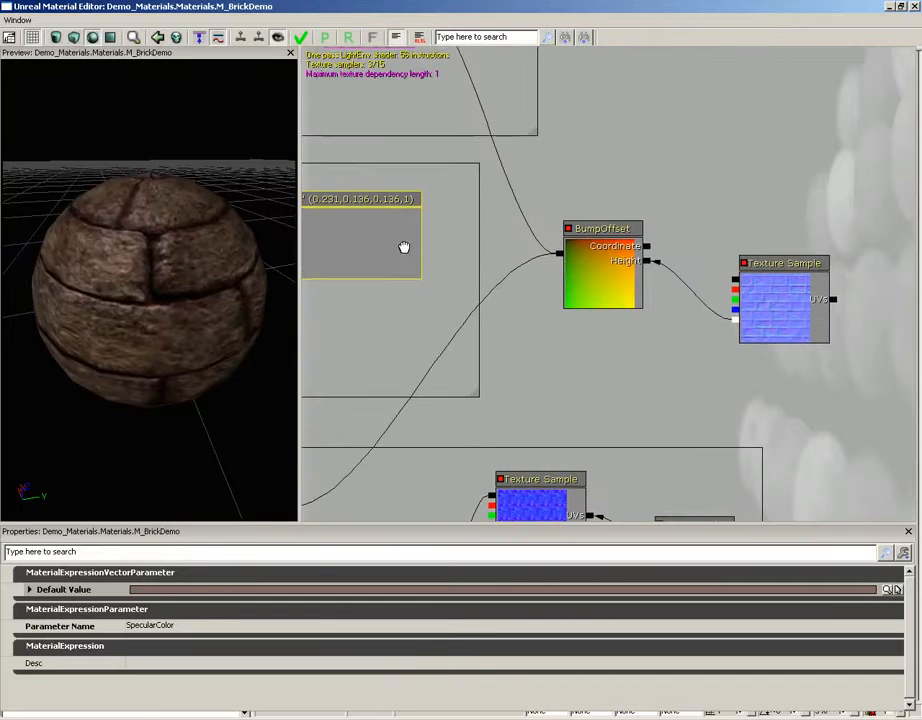
pyautogui.moveTo(673, 130); pyautogui.dragTo(583, 163)
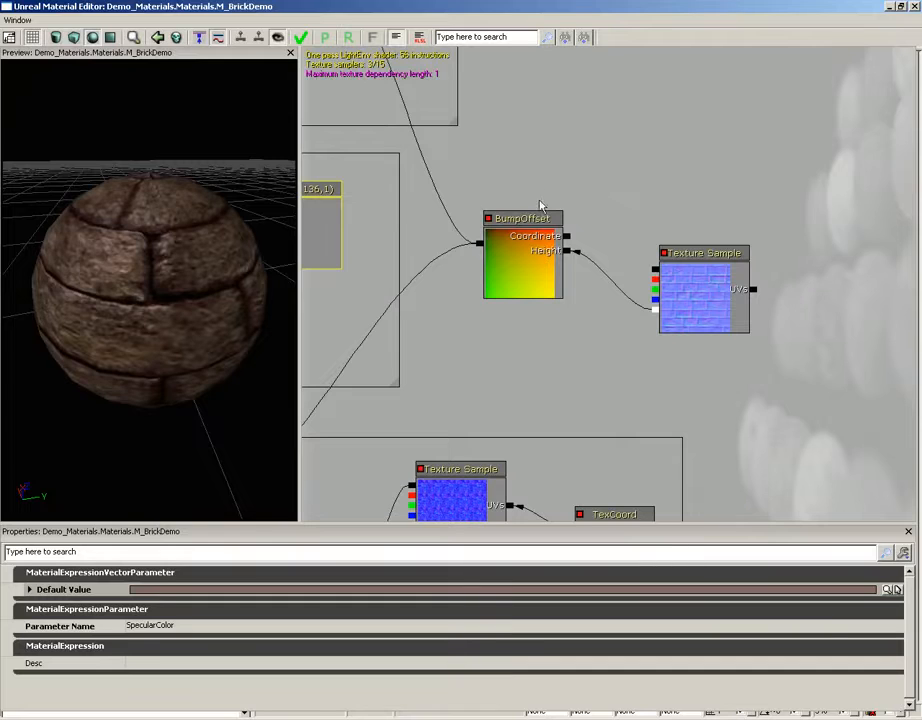
pyautogui.keyDown('ctrl'); pyautogui.keyDown('alt'); pyautogui.moveTo(462, 173); pyautogui.dragTo(798, 369); pyautogui.keyUp('alt'); pyautogui.keyUp('ctrl')
pyautogui.rightClick(595, 157)
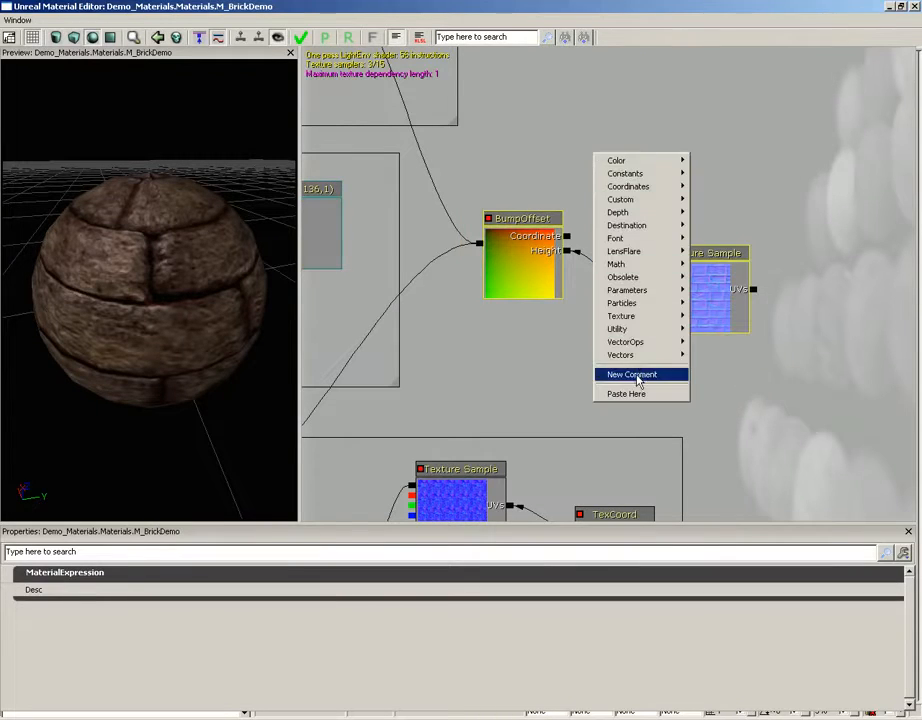
pyautogui.click(636, 375)
pyautogui.write('B')
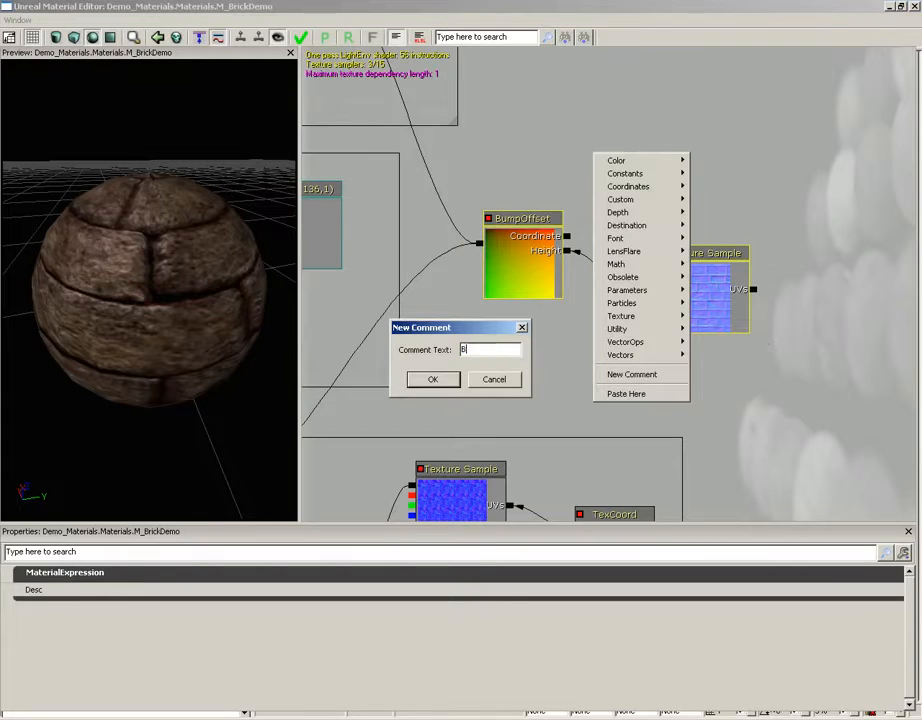
pyautogui.write('ump Offset')
pyautogui.press('Return')
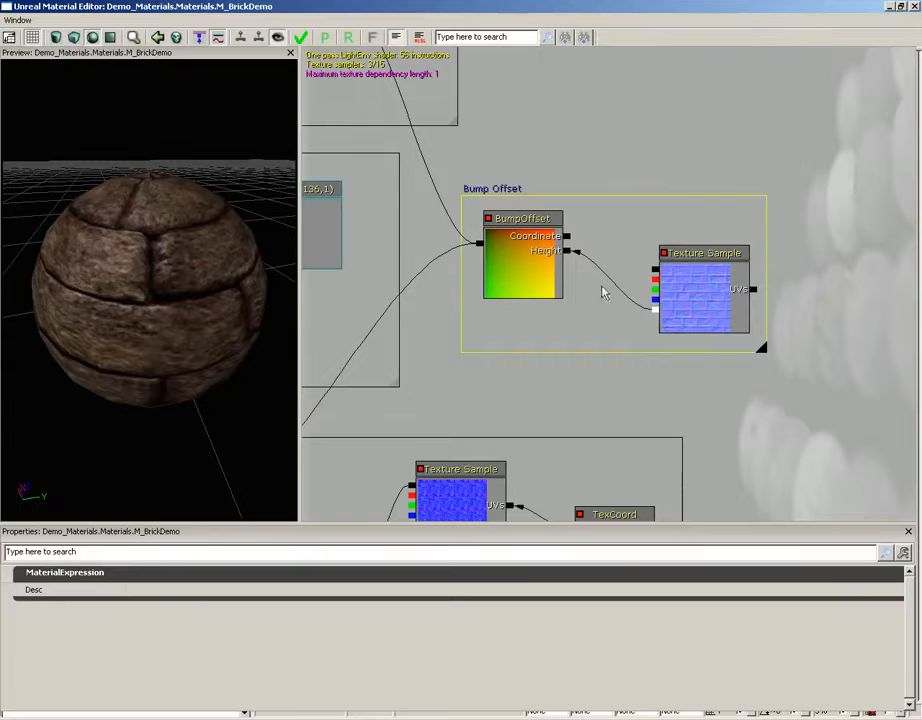
pyautogui.click(301, 38)
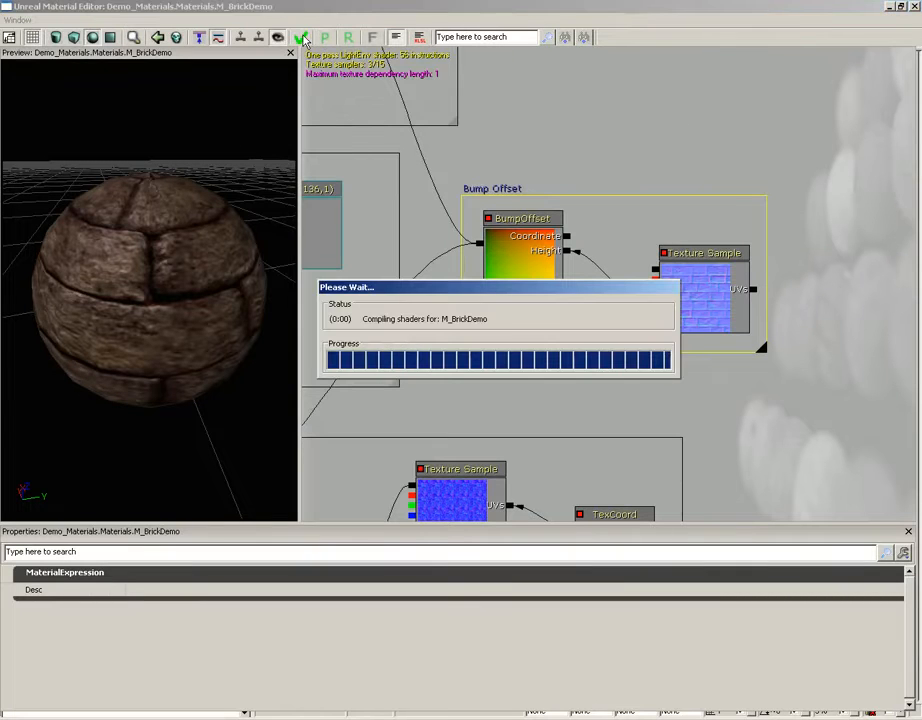
# Close the Material Editor, save the Demo_Materials package, and close the Content Browser
pyautogui.click(914, 8)
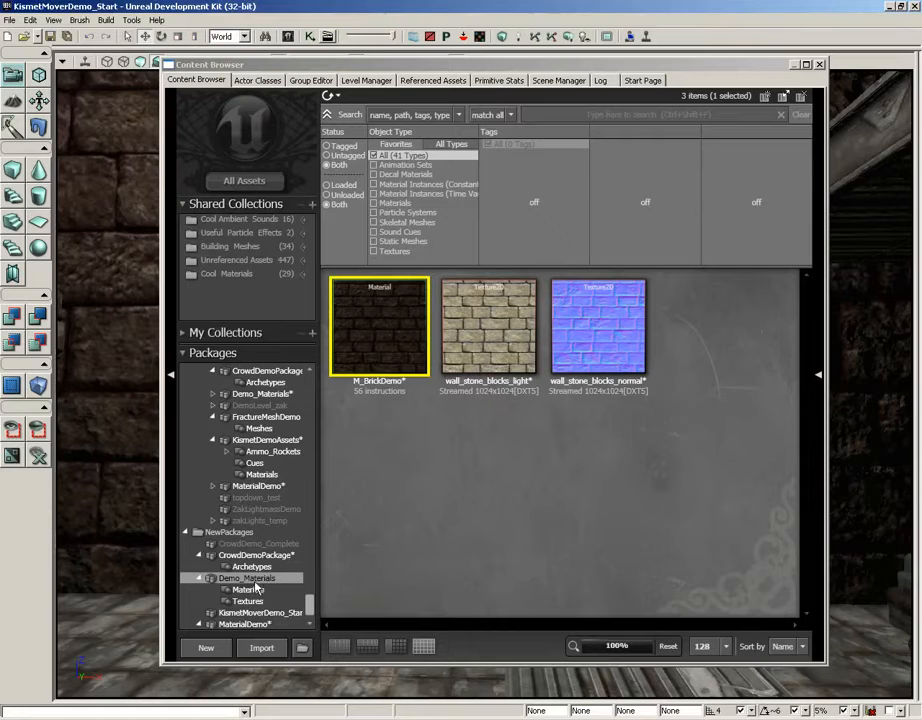
pyautogui.hotkey('ctrl', 's')
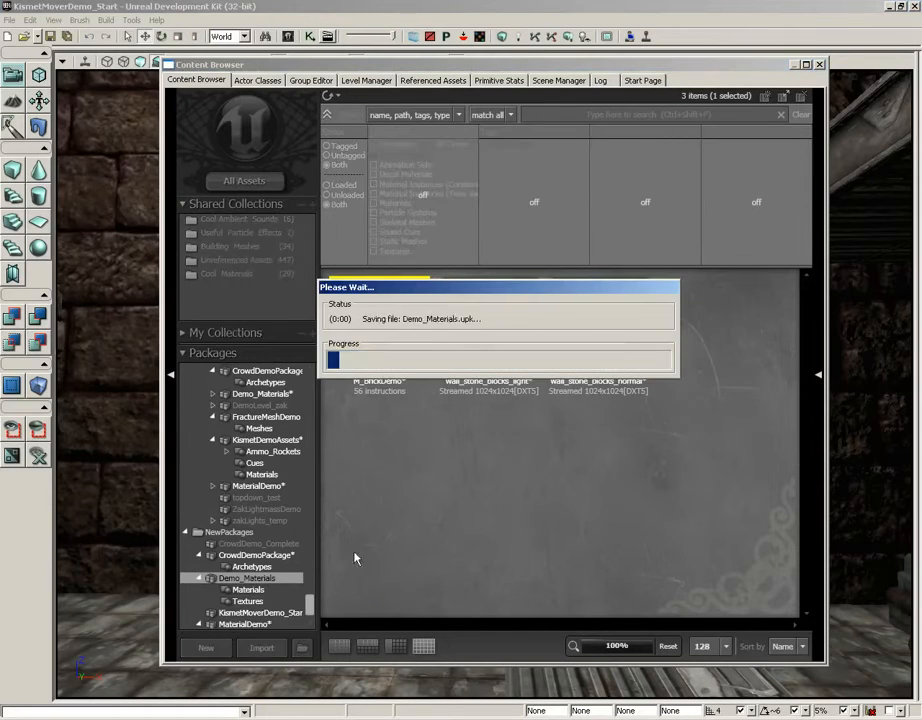
pyautogui.click(819, 64)
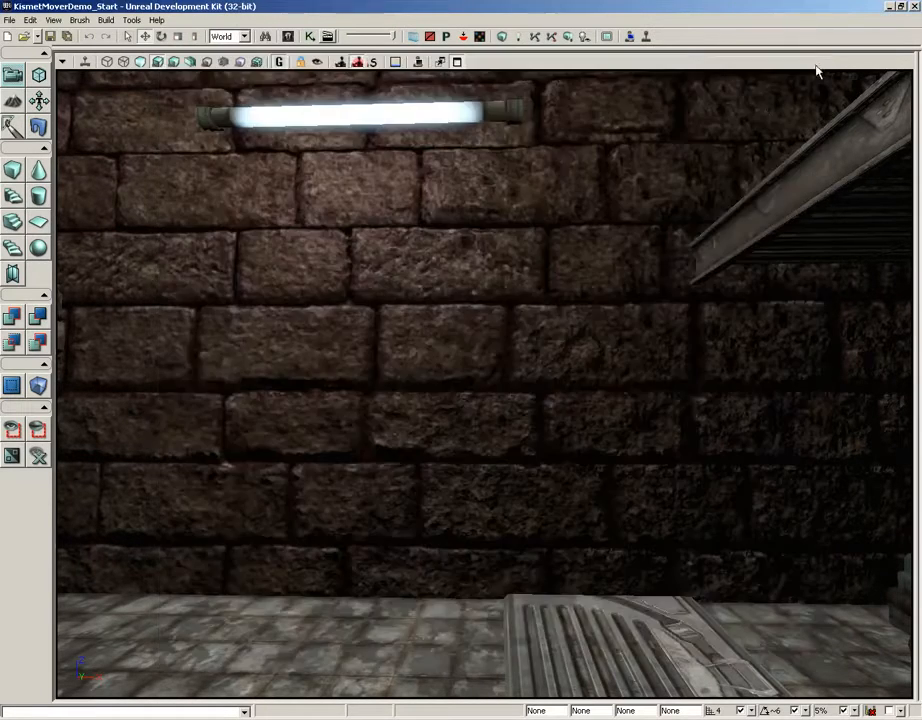
# Fly the viewport camera around the brick wall and fluorescent lamp to inspect the parallax depth
pyautogui.moveTo(591, 317); pyautogui.dragTo(572, 291)
pyautogui.moveTo(590, 310); pyautogui.dragTo(591, 274, button='right')
pyautogui.moveTo(559, 352); pyautogui.dragTo(444, 235)
pyautogui.moveTo(444, 235); pyautogui.dragTo(529, 240, button='right')
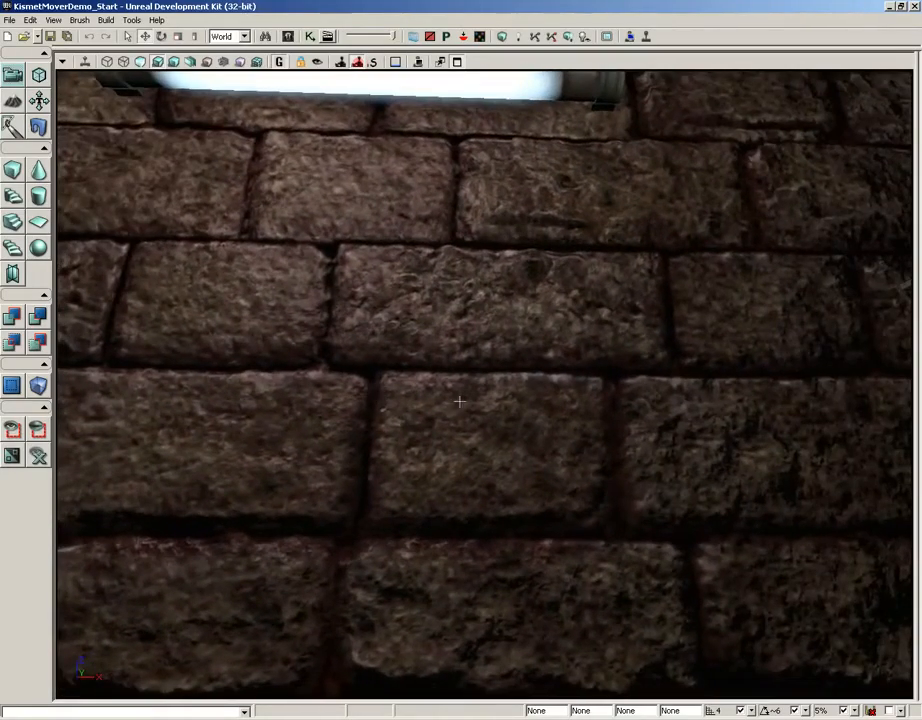
pyautogui.moveTo(460, 401)
pyautogui.mouseDown()
pyautogui.moveTo(395, 401)
pyautogui.moveTo(451, 397)
pyautogui.mouseUp()
pyautogui.moveTo(415, 393)
pyautogui.mouseDown(button='right')
pyautogui.moveTo(404, 389)
pyautogui.moveTo(404, 374)
pyautogui.mouseUp(button='right')
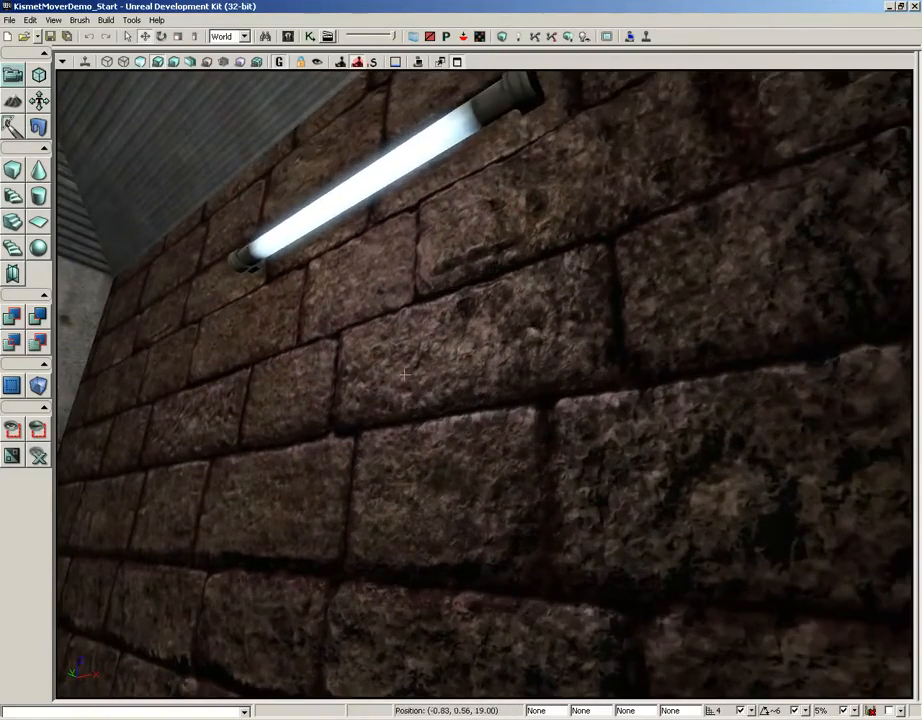
pyautogui.click(365, 181)
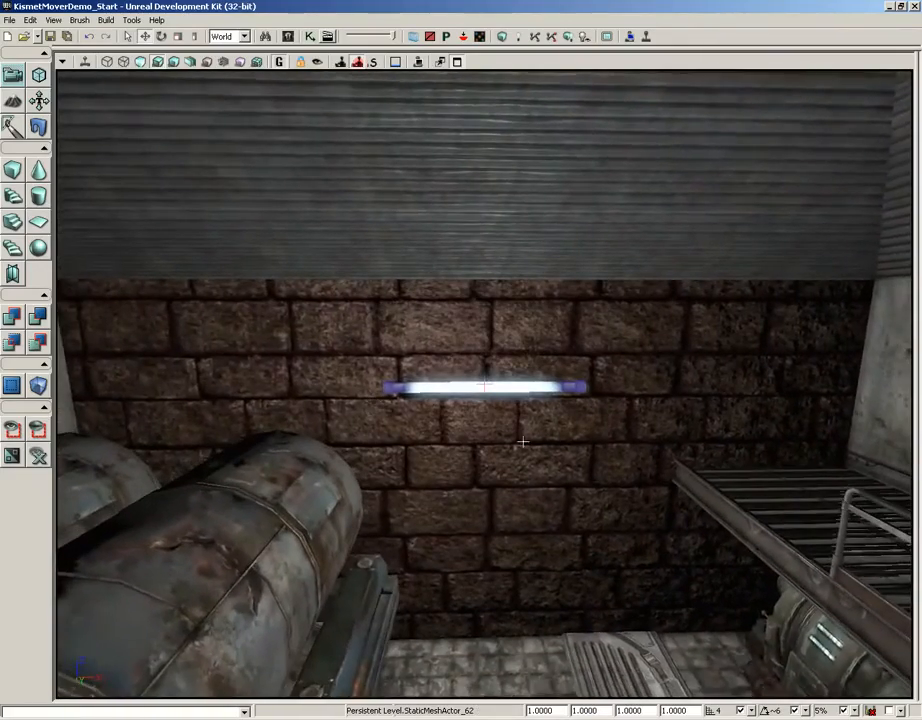
pyautogui.moveTo(522, 441); pyautogui.dragTo(510, 408)
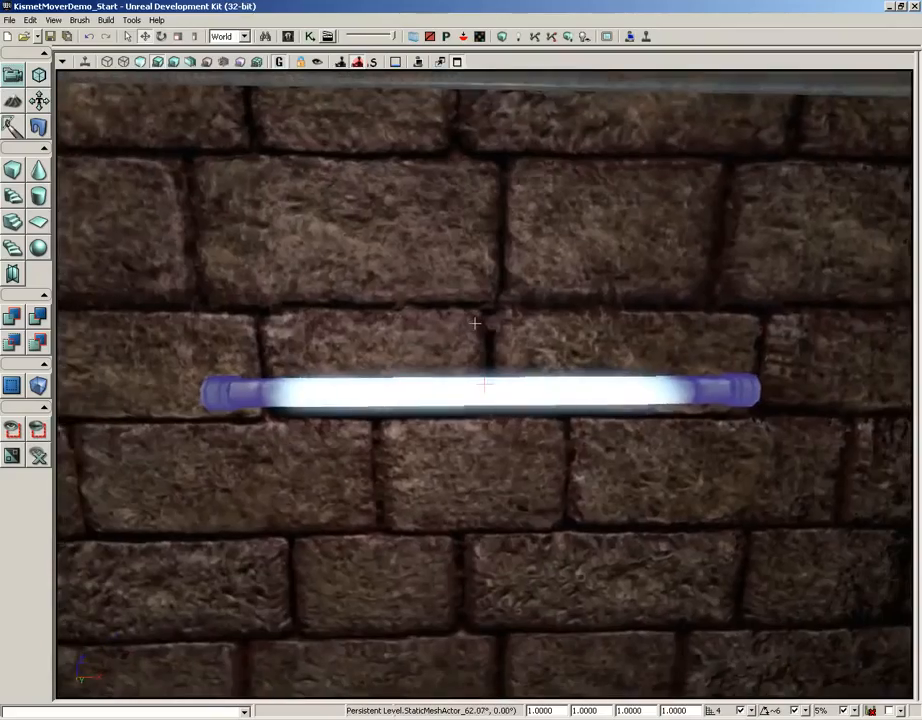
pyautogui.moveTo(475, 321); pyautogui.dragTo(475, 333)
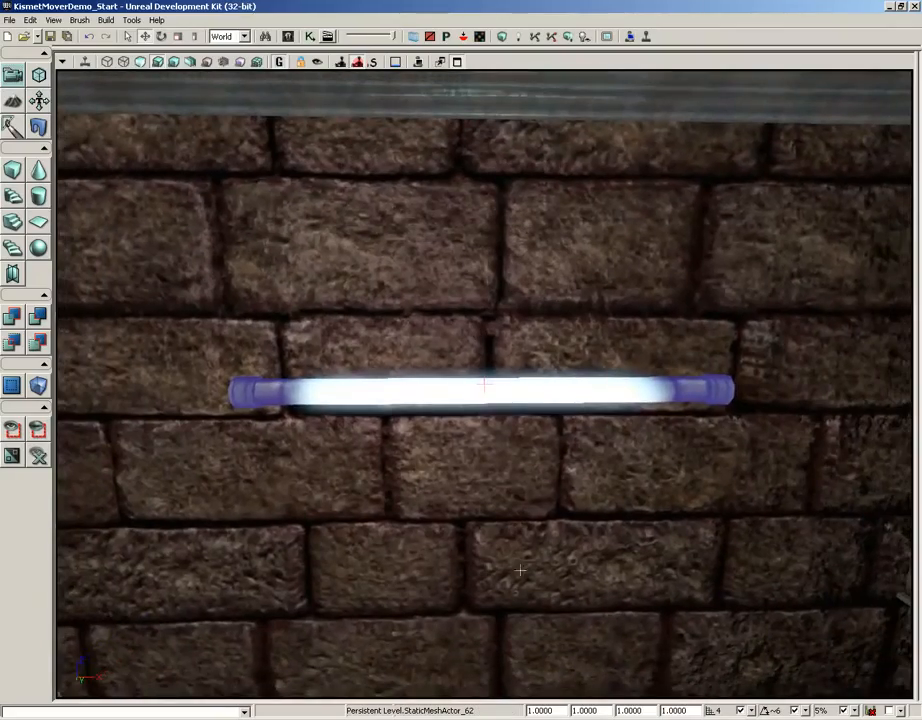
pyautogui.moveTo(482, 386); pyautogui.dragTo(510, 541, button='right')
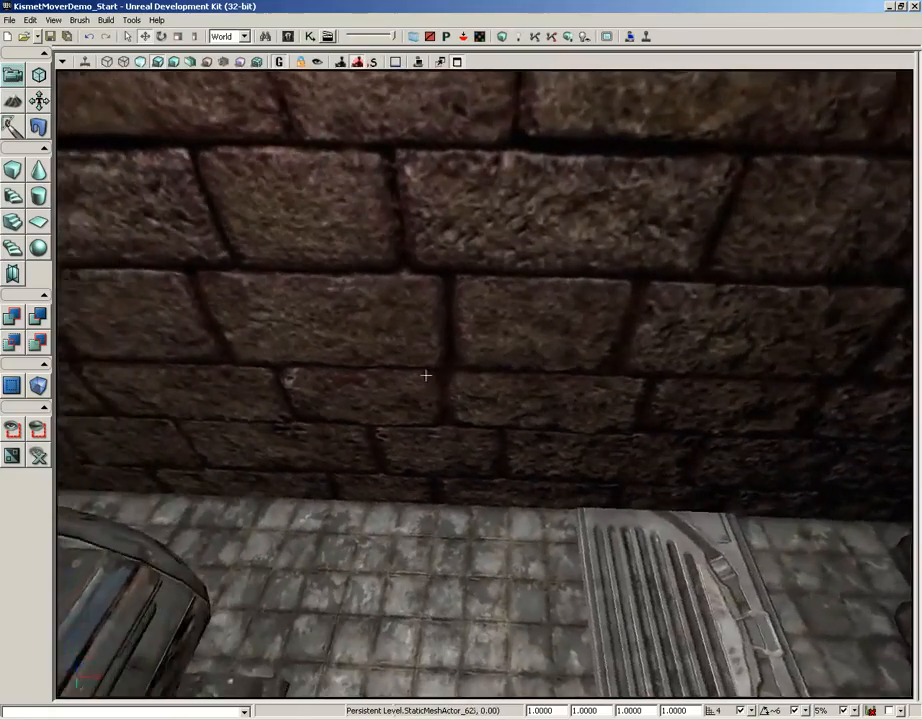
pyautogui.moveTo(426, 375); pyautogui.dragTo(388, 352, button='right')
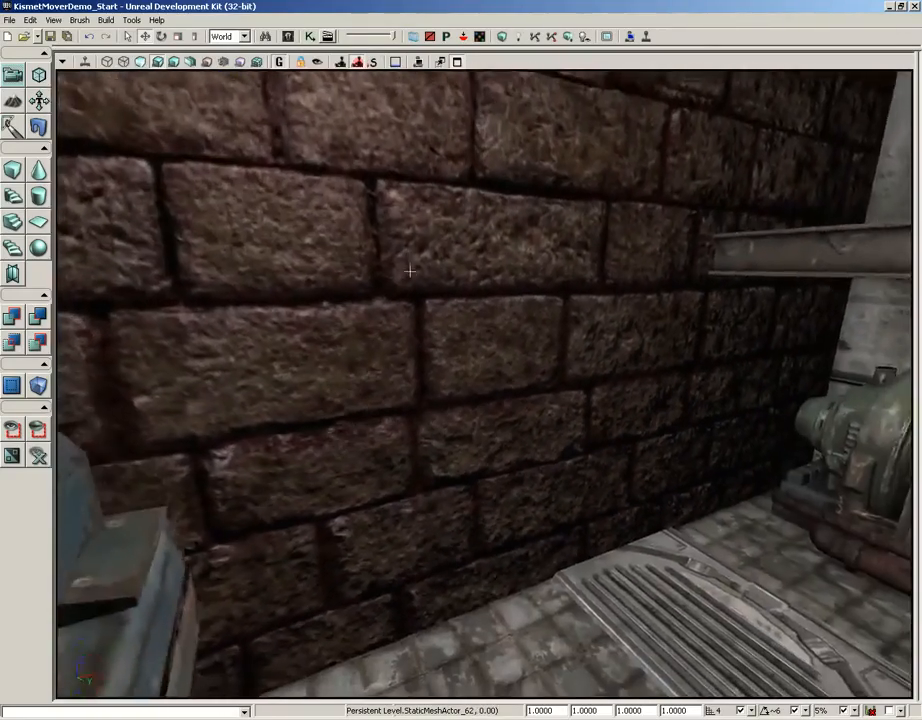
pyautogui.moveTo(409, 270); pyautogui.dragTo(477, 390, button='right')
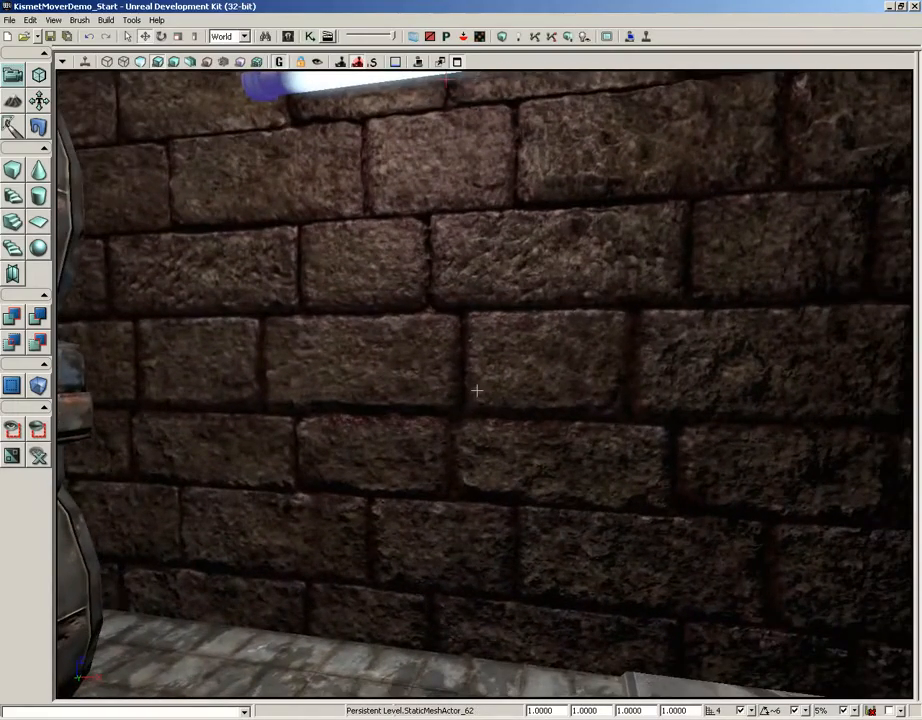